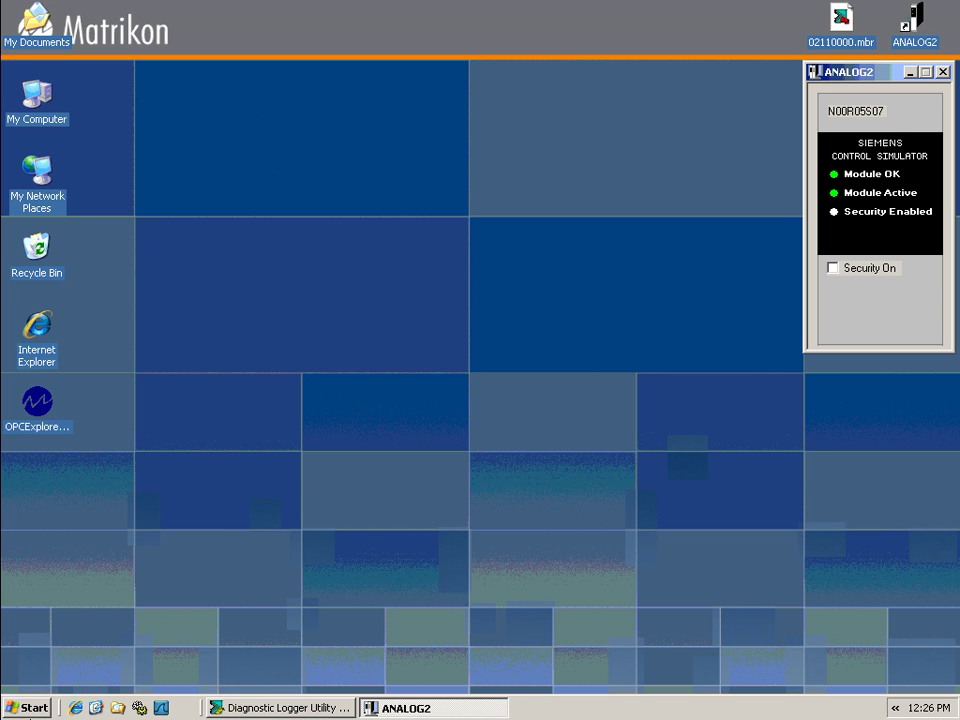
Step: Launch MatrikonOPC Server for APACS from the Start menu
click(30, 707)
mouse_move(68, 500)
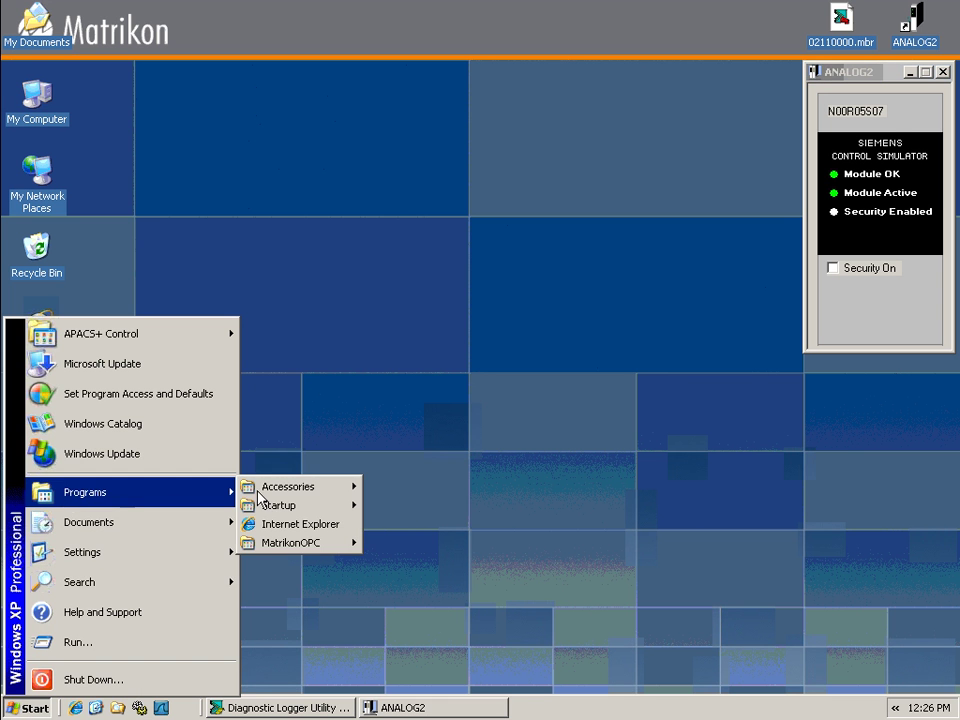
mouse_move(337, 542)
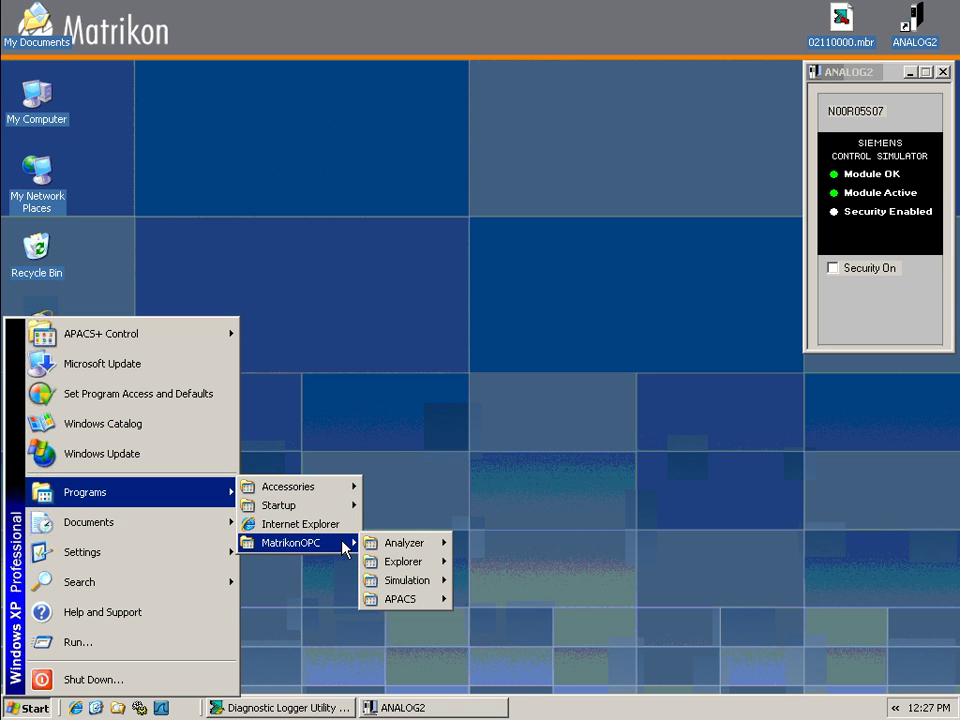
mouse_move(450, 599)
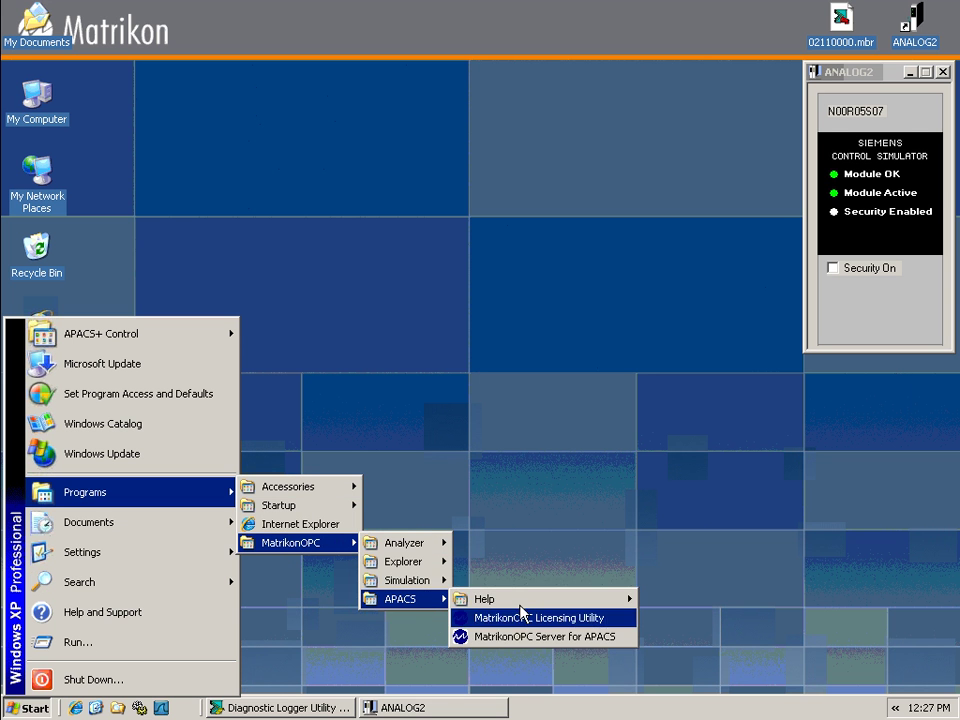
click(530, 637)
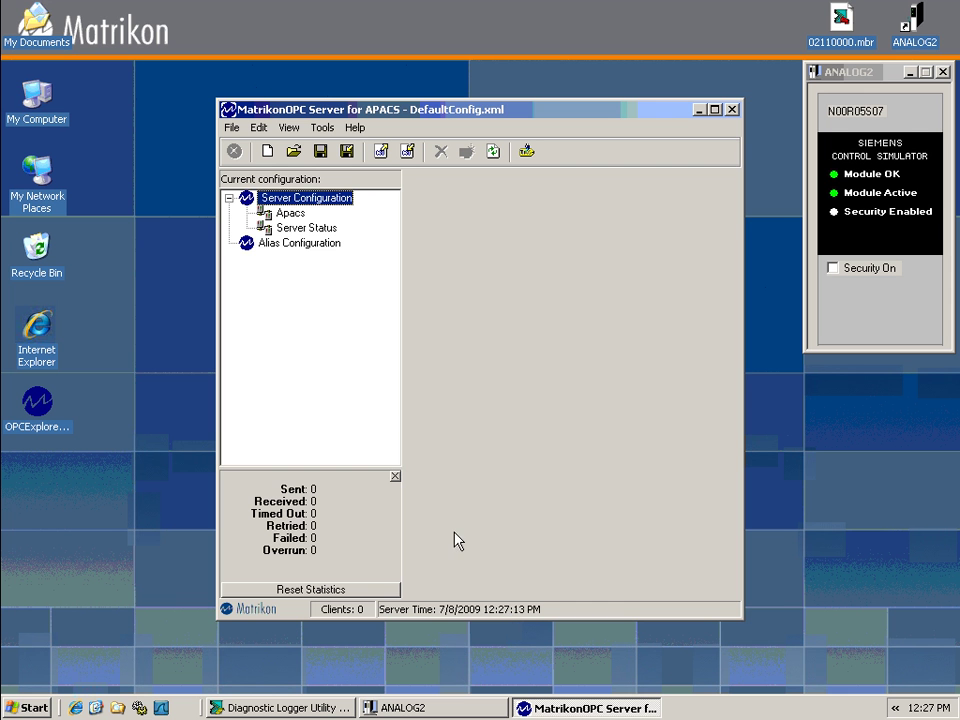
Step: Show the Apacs device link settings, leaving Wait Time Before Optimizing at 10000
click(291, 216)
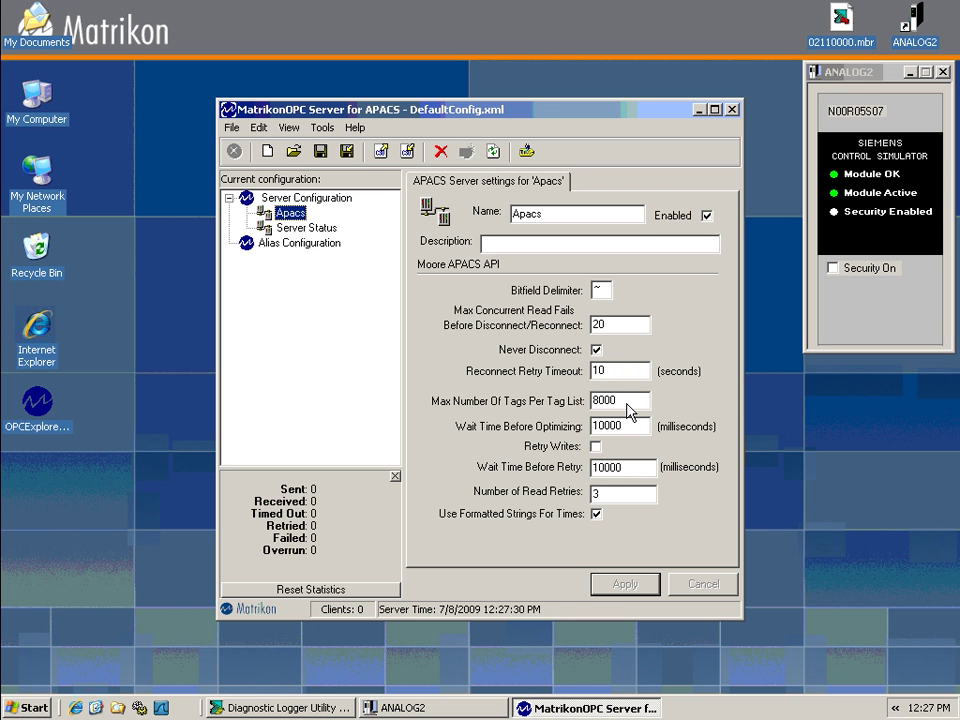
click(610, 425)
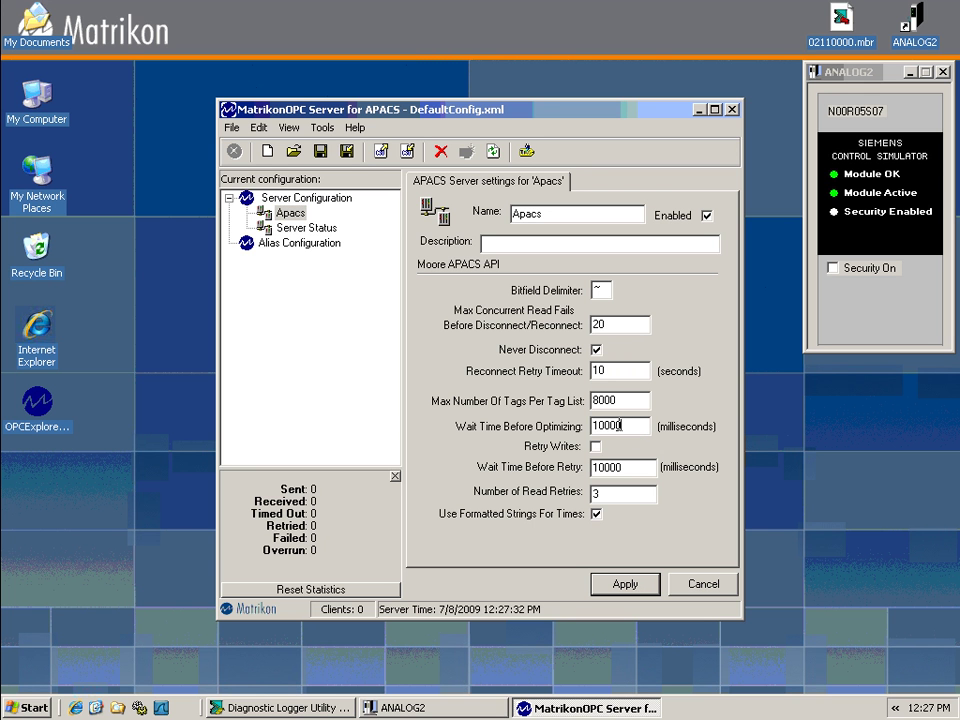
double_click(617, 425)
click(641, 426)
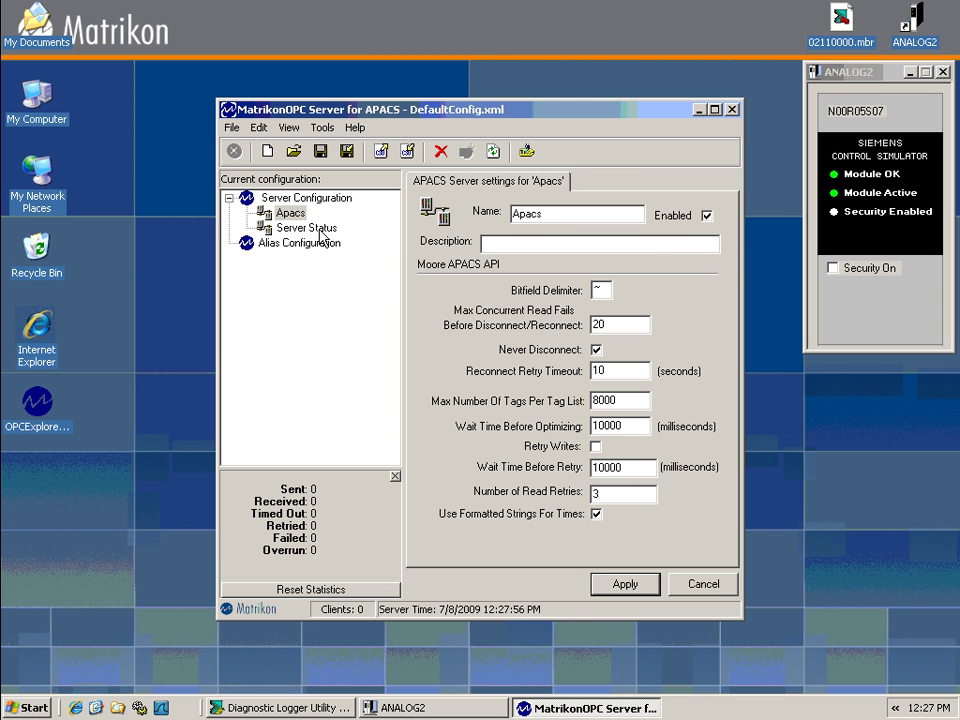
Step: Select Server Status in the configuration tree to see its Apacs monitor list settings
click(320, 229)
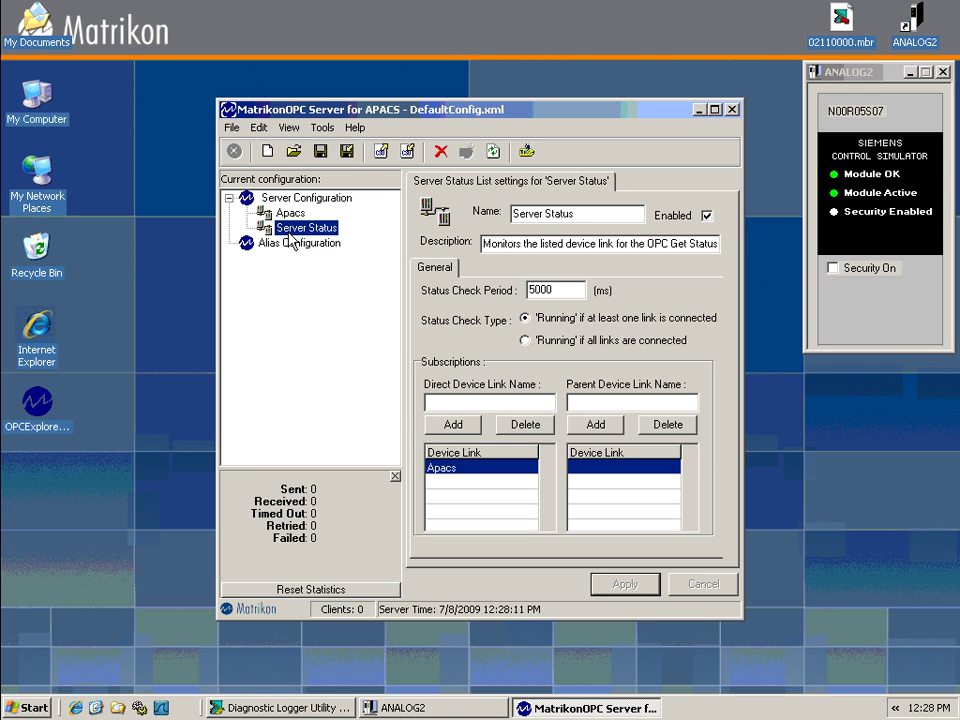
Step: Launch MatrikonOPC Explorer from the Start menu
click(35, 708)
mouse_move(110, 492)
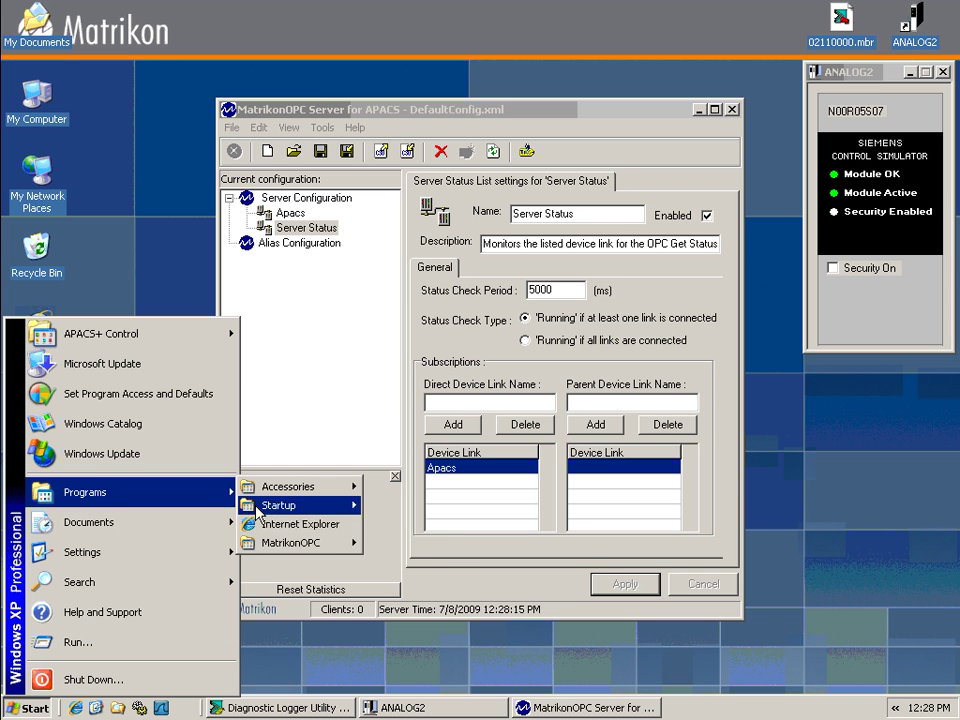
mouse_move(307, 548)
mouse_move(410, 562)
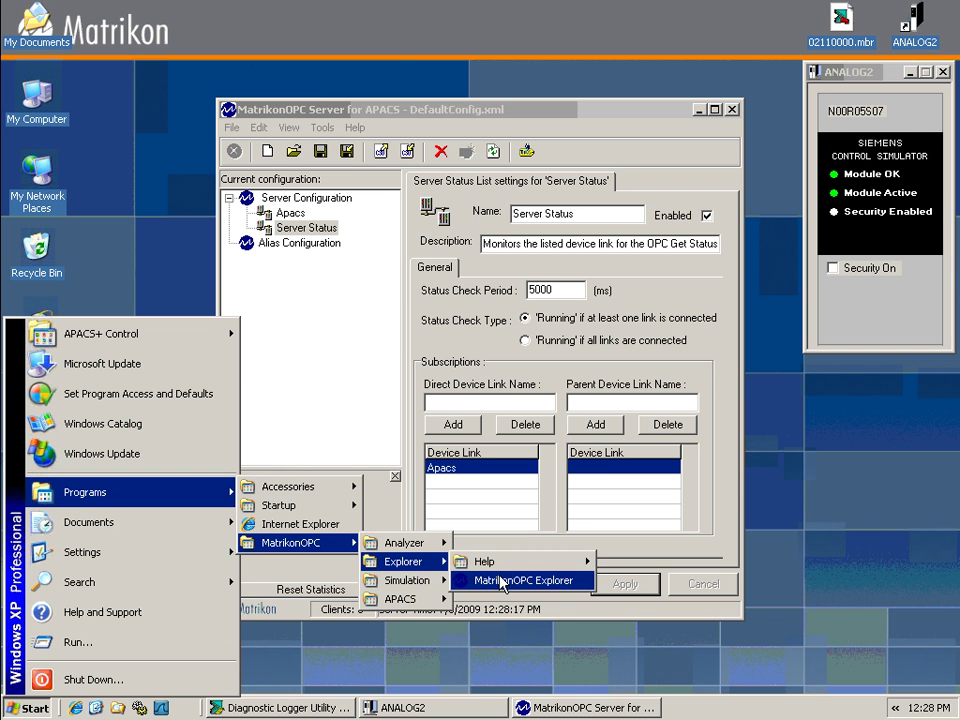
click(485, 580)
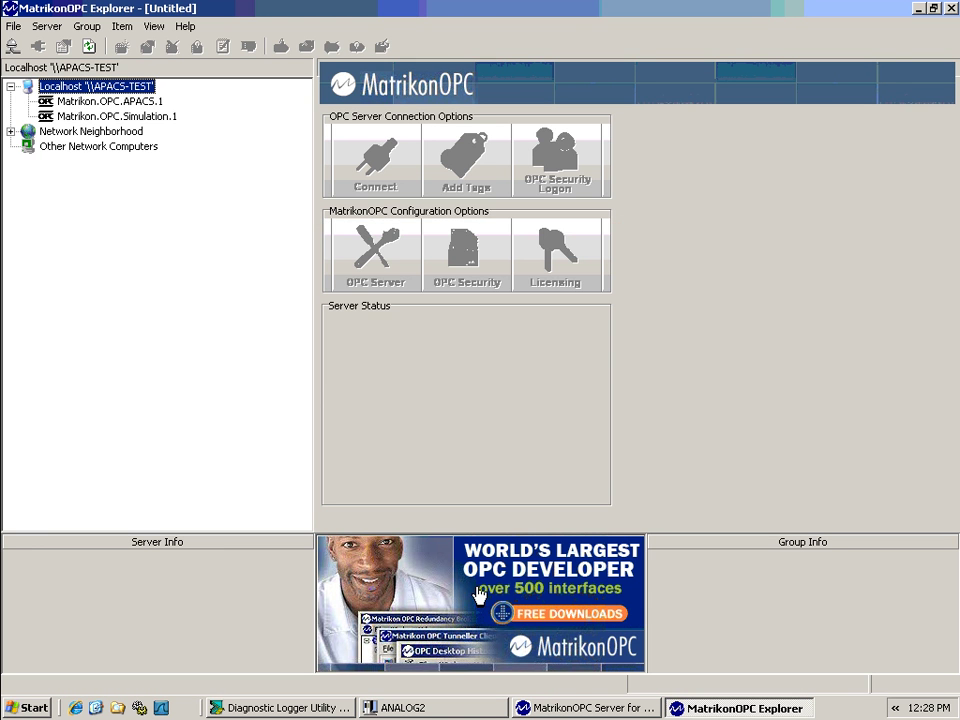
Step: Connect to Matrikon.OPC.APACS.1 and start adding tags in a new group
click(130, 101)
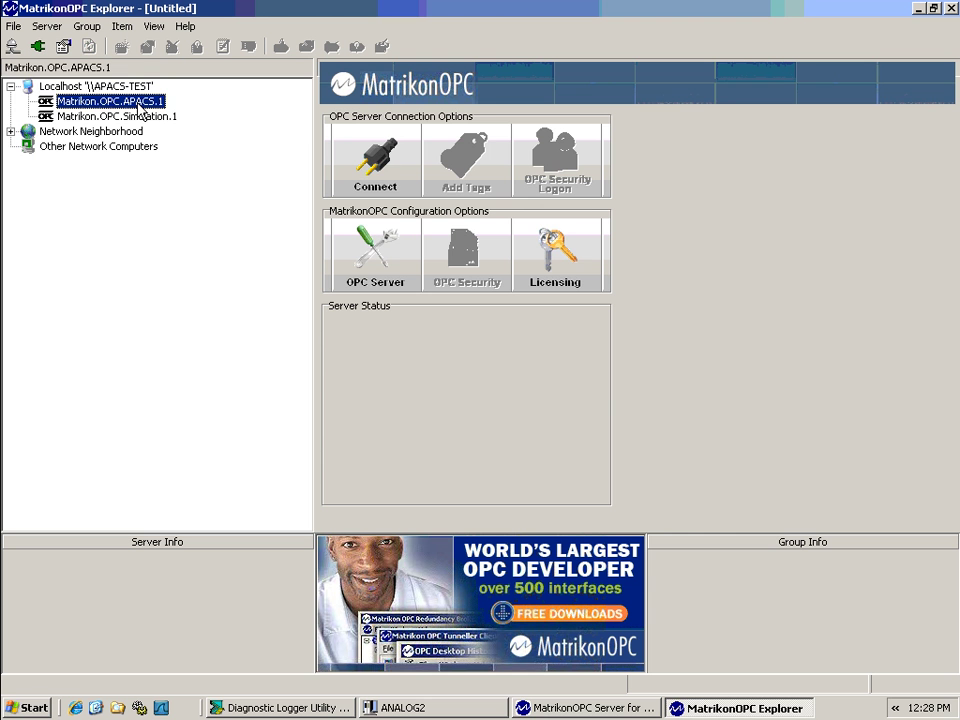
click(372, 155)
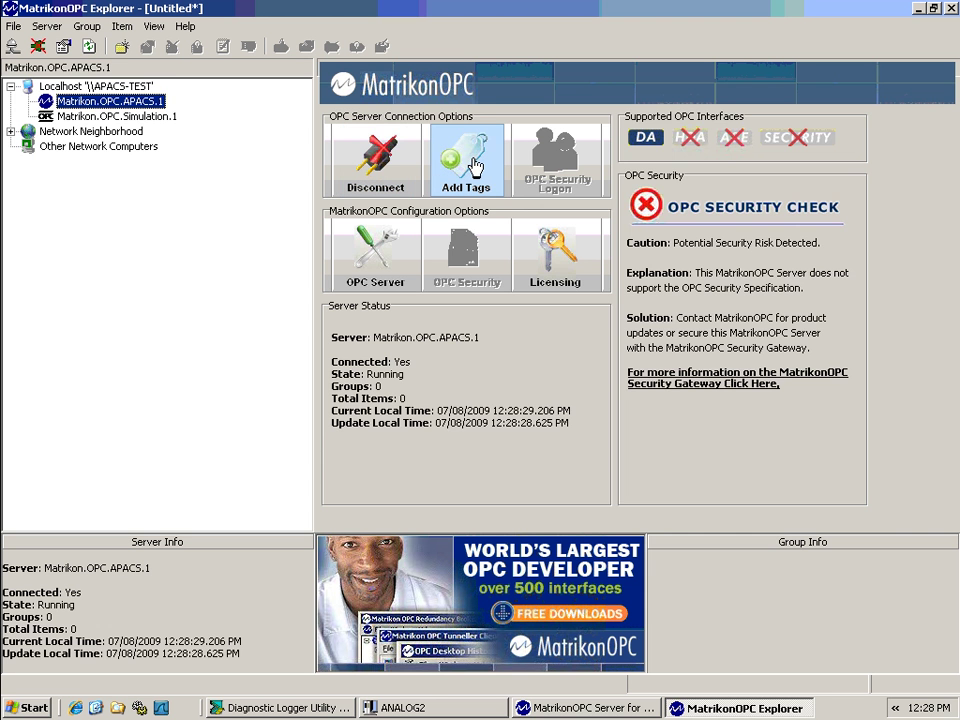
click(474, 165)
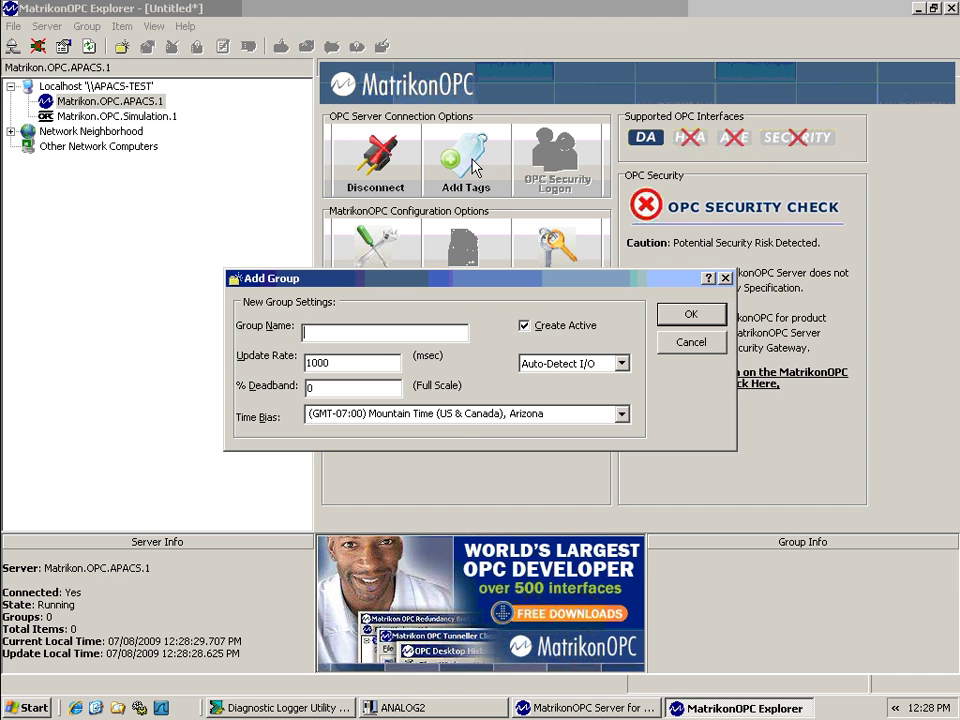
Step: Create the group with default settings and switch to Flat Browse to list all tags
click(712, 317)
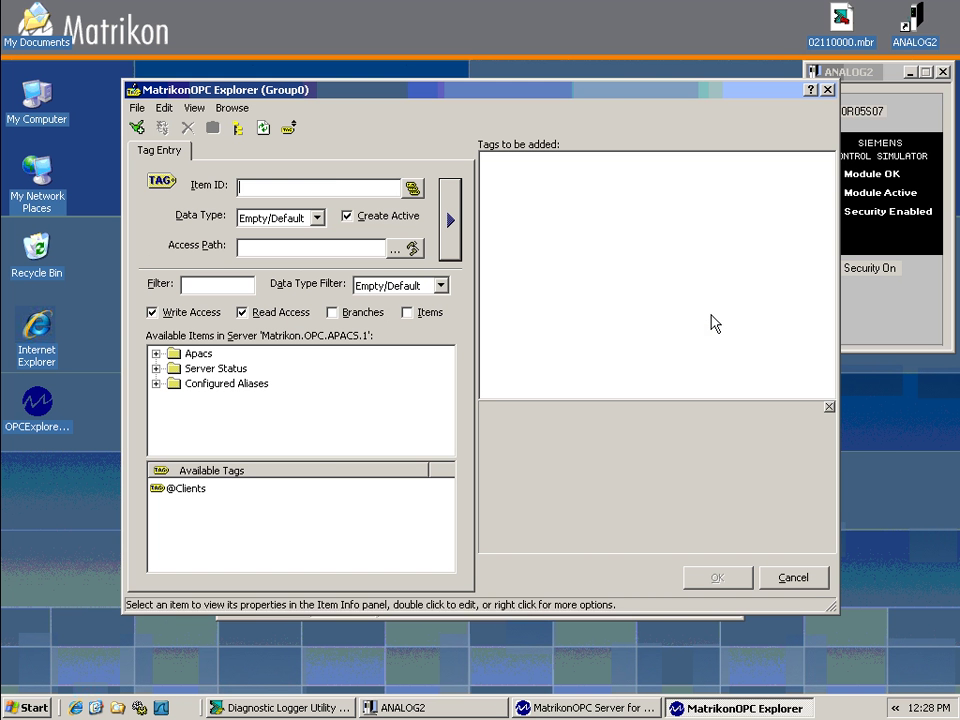
click(237, 108)
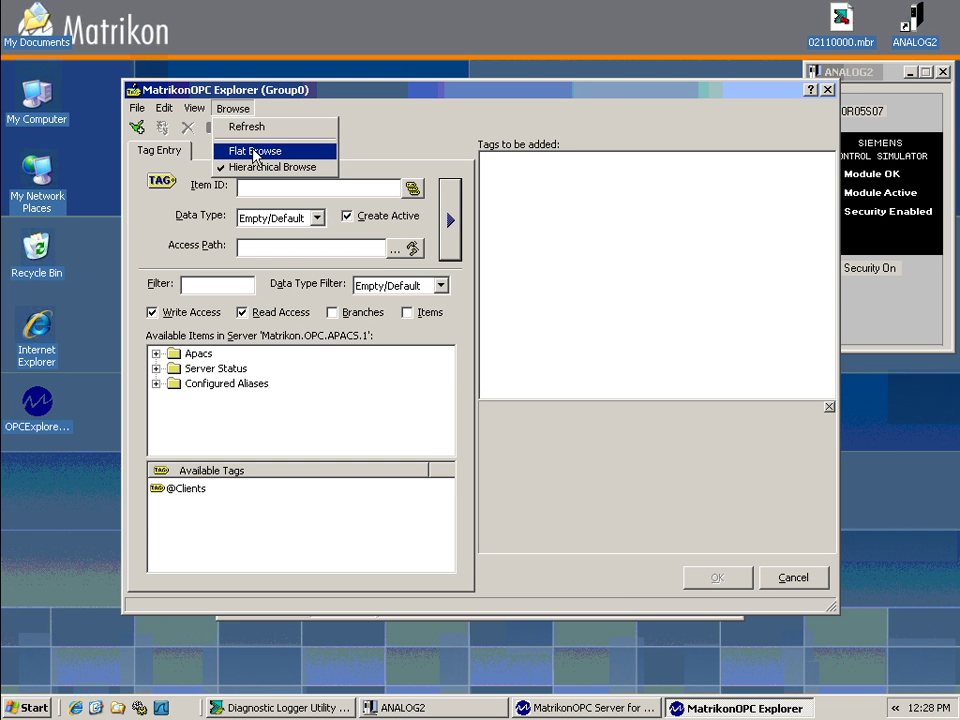
click(255, 152)
scroll(446, 390, down, 1)
drag(446, 390, 446, 535)
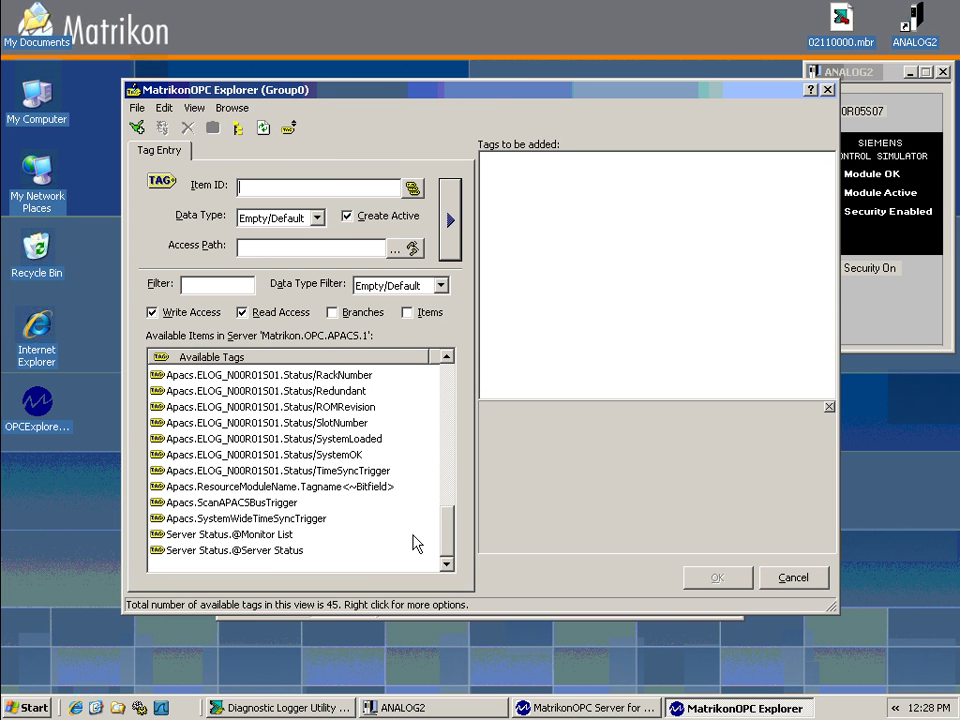
Step: Add all APACS items to Group0's tag list and dismiss the single failed-tag report
click(368, 488)
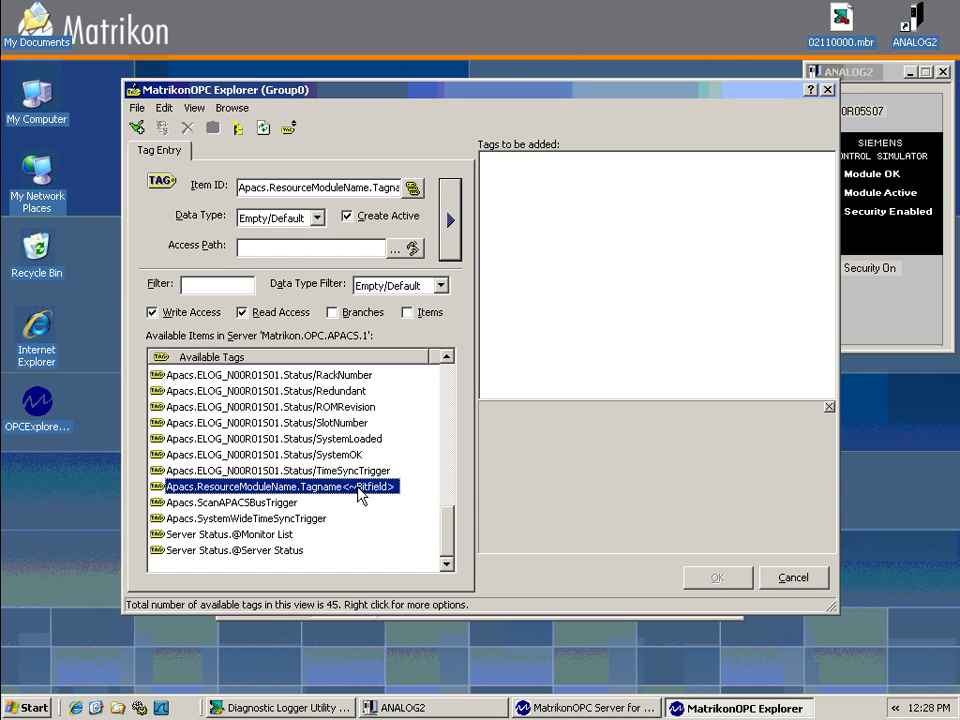
right_click(362, 492)
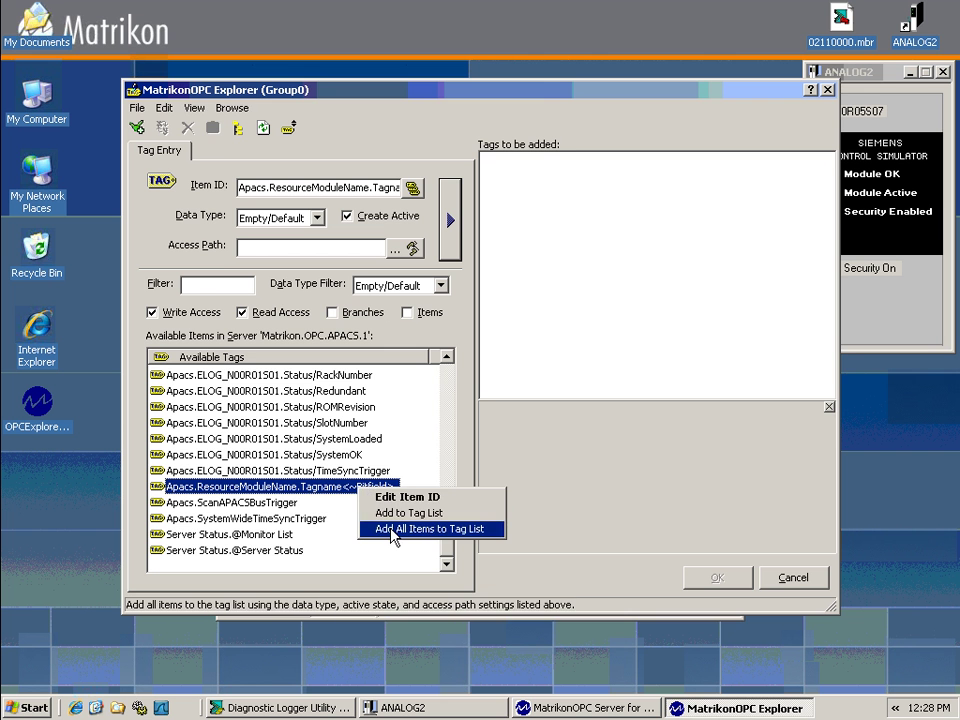
click(393, 529)
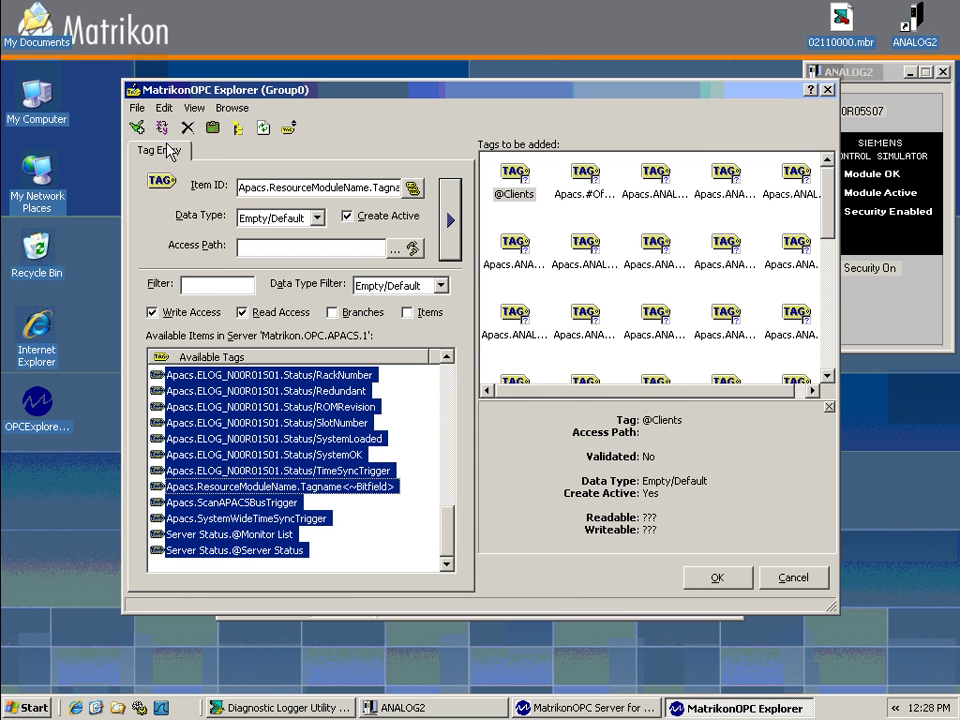
click(137, 127)
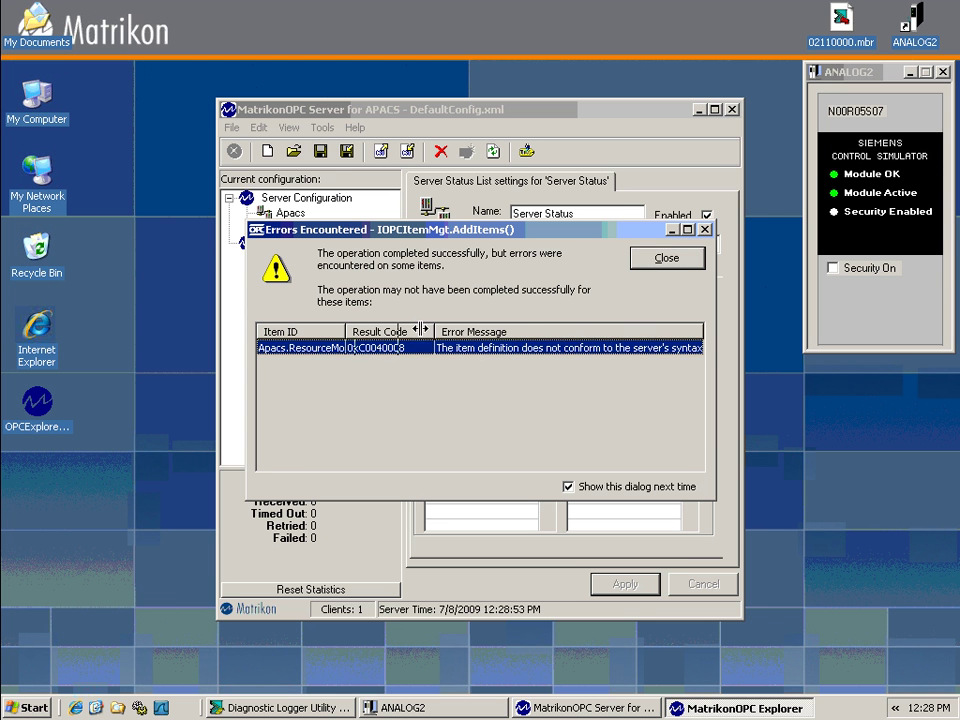
drag(345, 331, 495, 331)
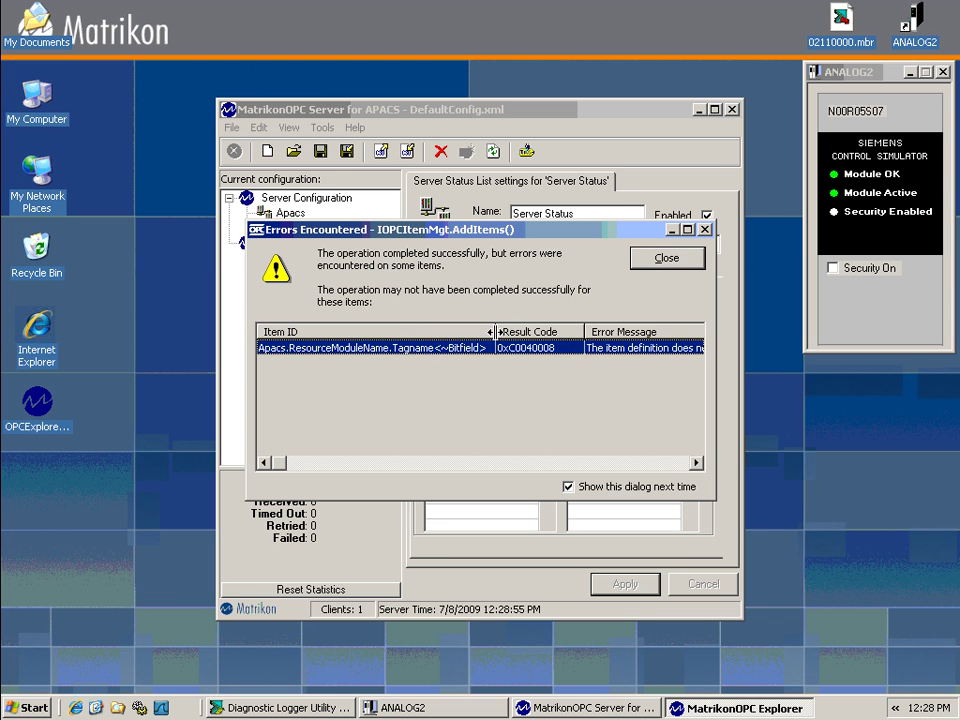
click(670, 259)
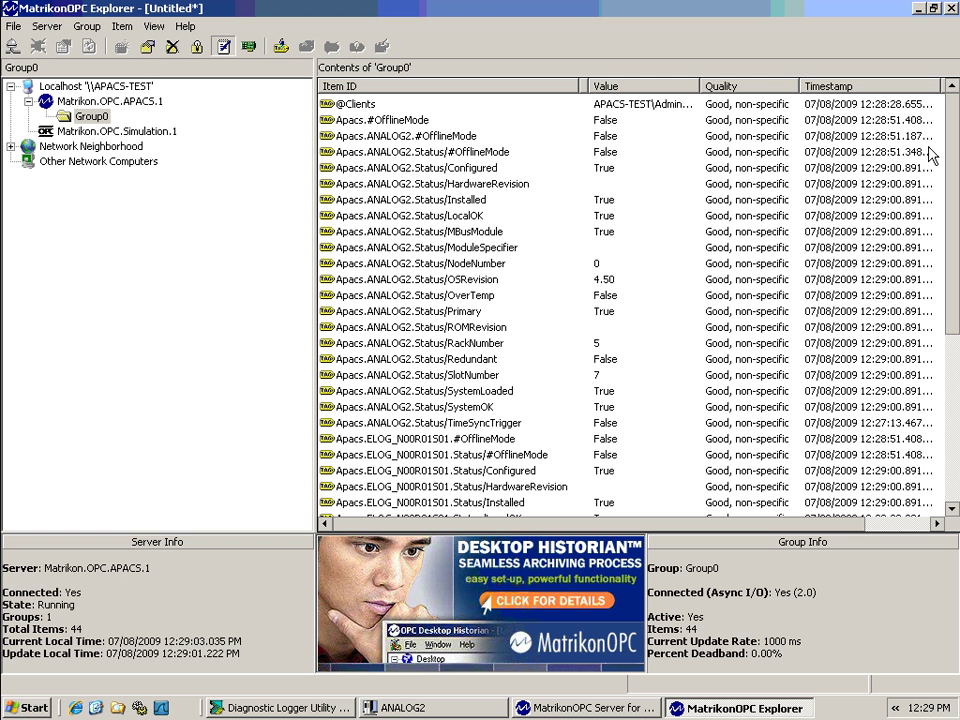
drag(704, 87, 955, 303)
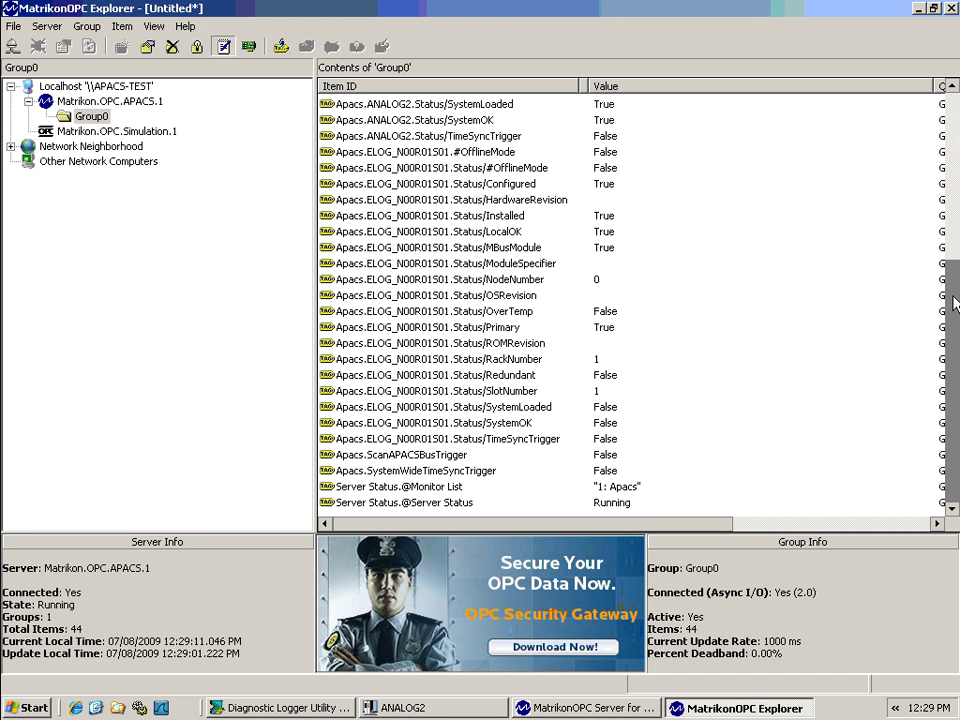
click(503, 503)
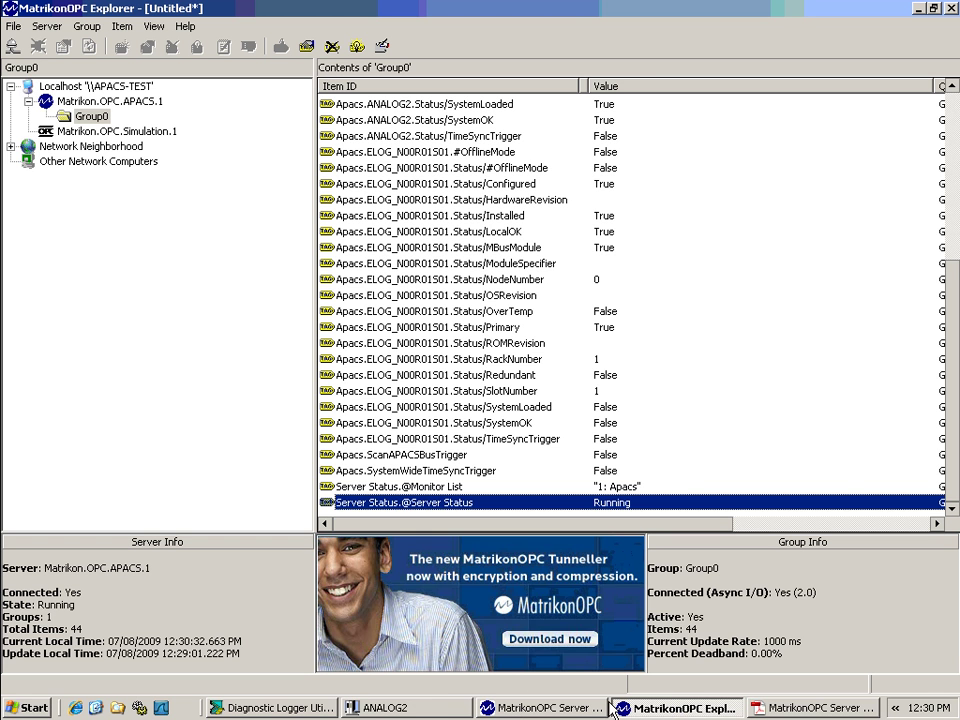
Step: Add items to Group0 using the Apacs ResourceModuleName.Tagname item ID template
right_click(105, 118)
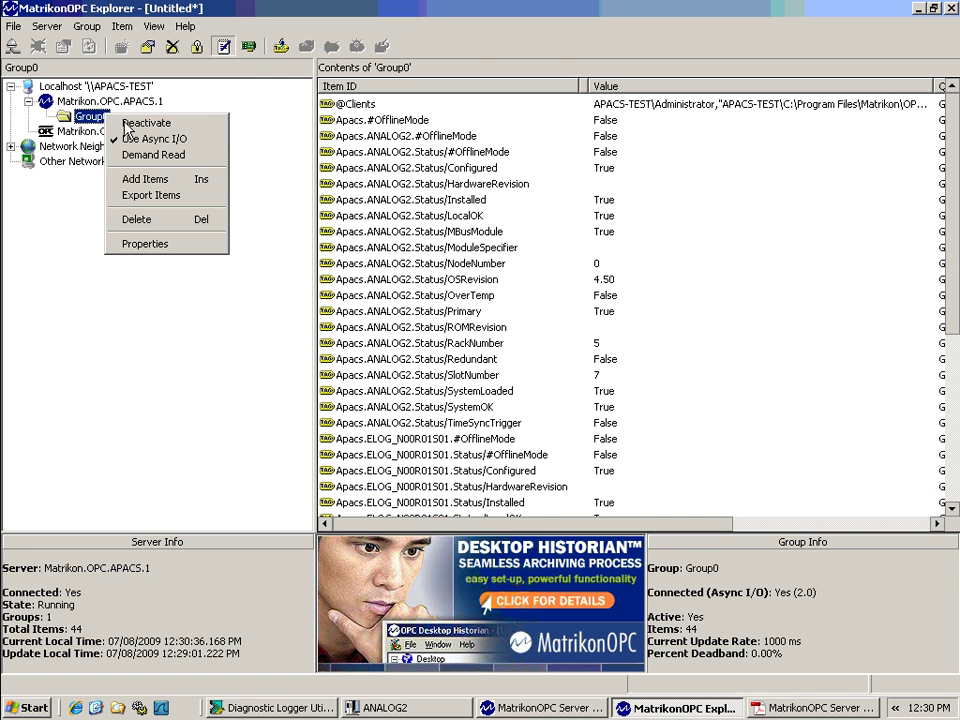
click(168, 178)
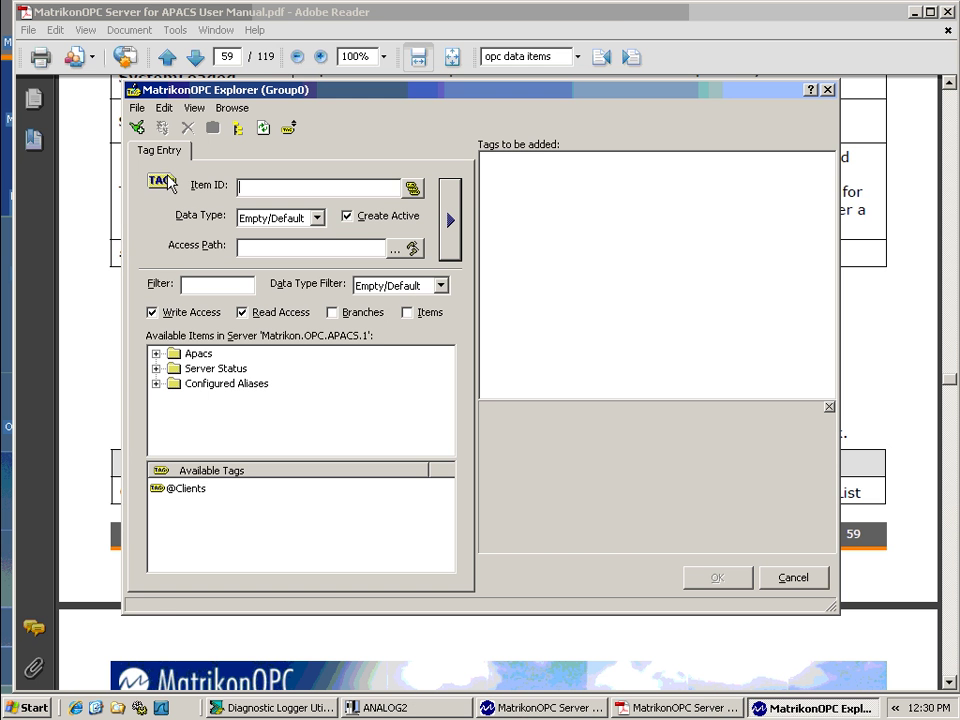
click(157, 354)
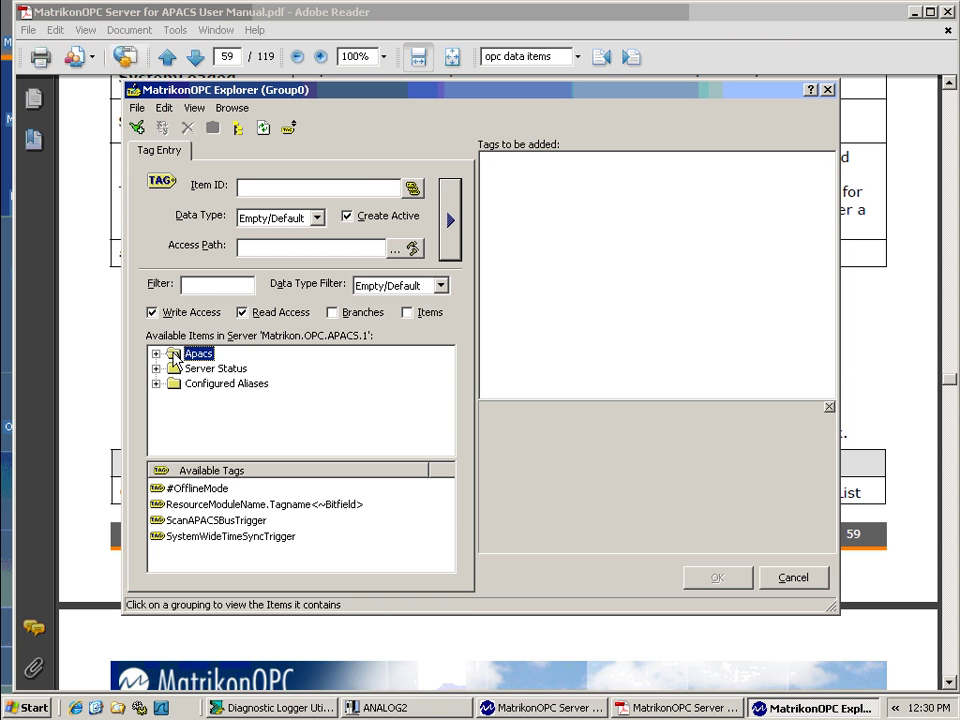
click(233, 505)
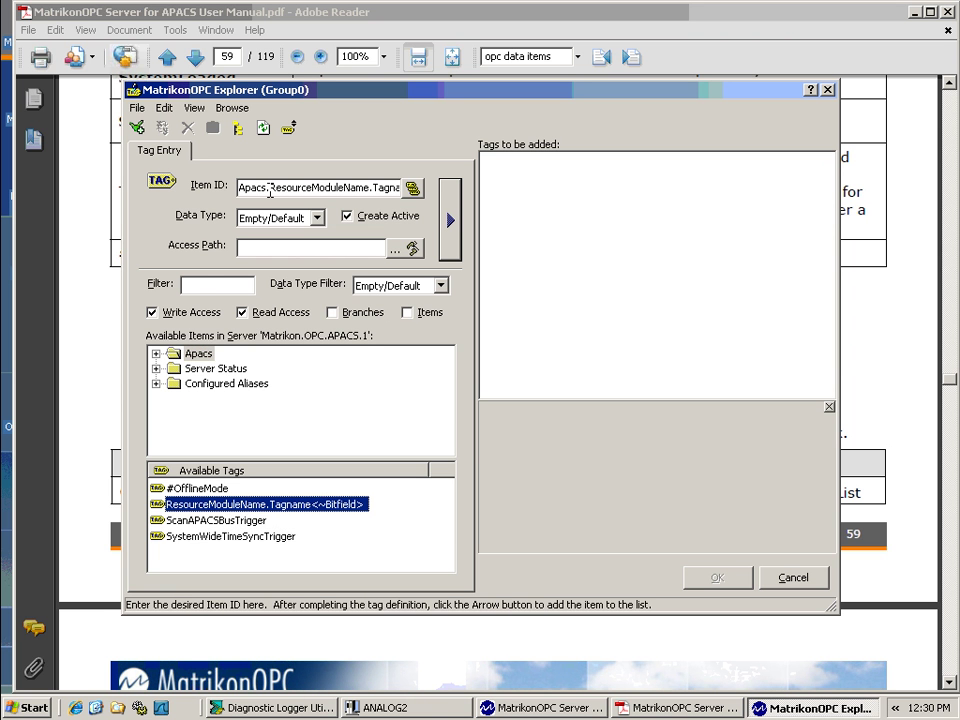
Step: Edit the item ID to Apacs.ANALOG2 with the pasted REAL_DATA._00041.BLOCK_3.[OUT15] path and queue it
drag(269, 192, 369, 188)
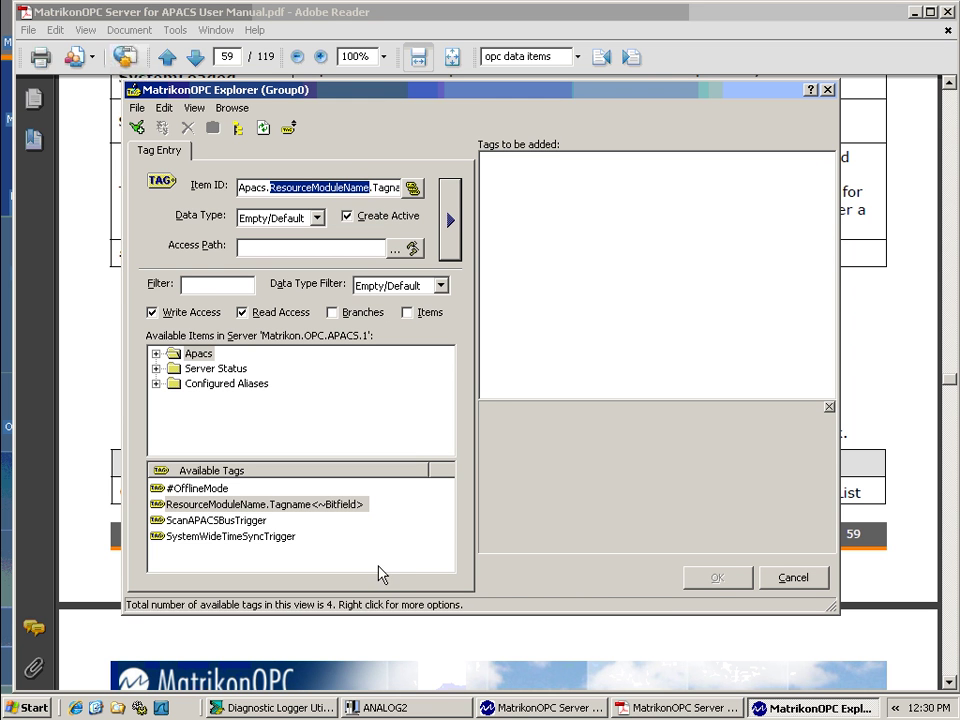
click(385, 707)
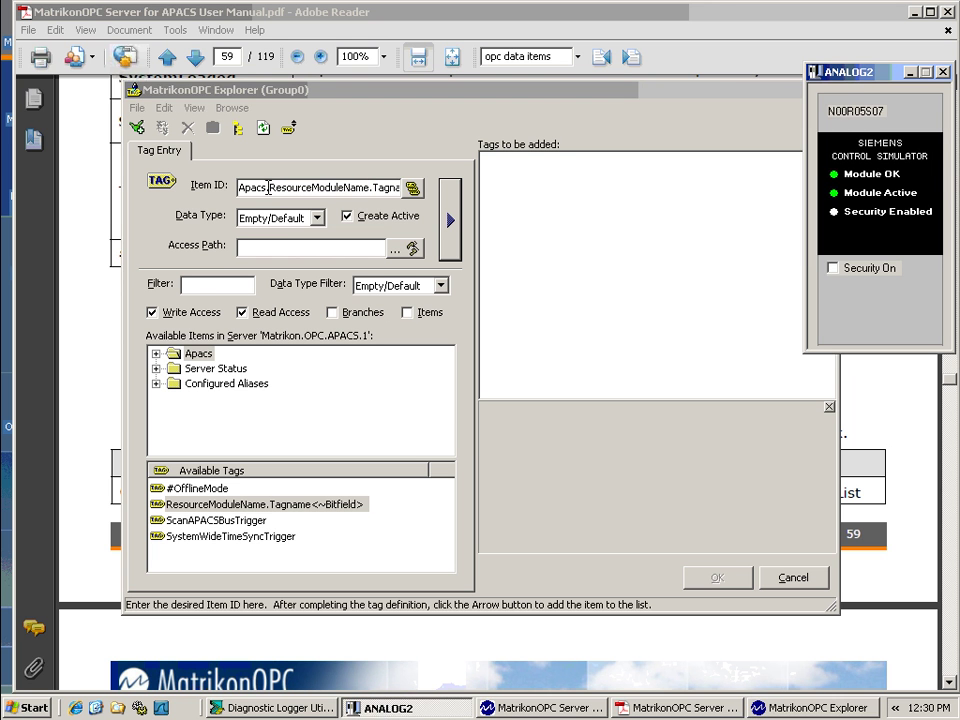
drag(278, 191, 368, 187)
text(ANALOG23)
key(BackSpace)
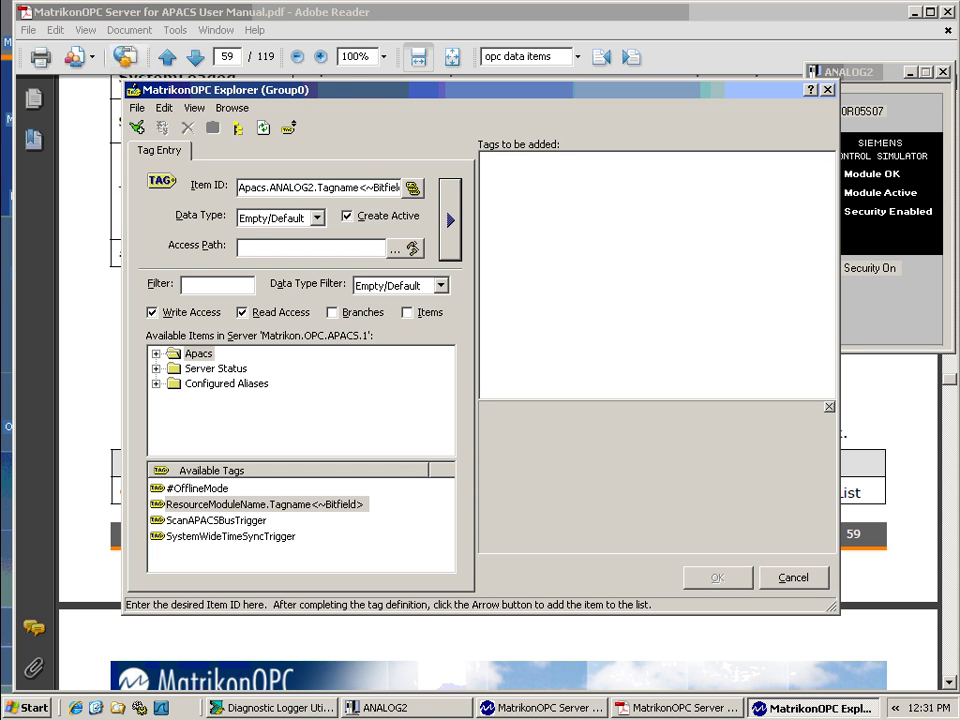
key(Delete)
key(Delete)
key(Delete)
key(Delete)
key(Delete)
key(Delete)
key(Delete)
key(Delete)
key(Delete)
key(Delete)
key(Delete)
key(Delete)
key(Delete)
key(Delete)
key(Delete)
key(Delete)
key(Delete)
right_click(329, 187)
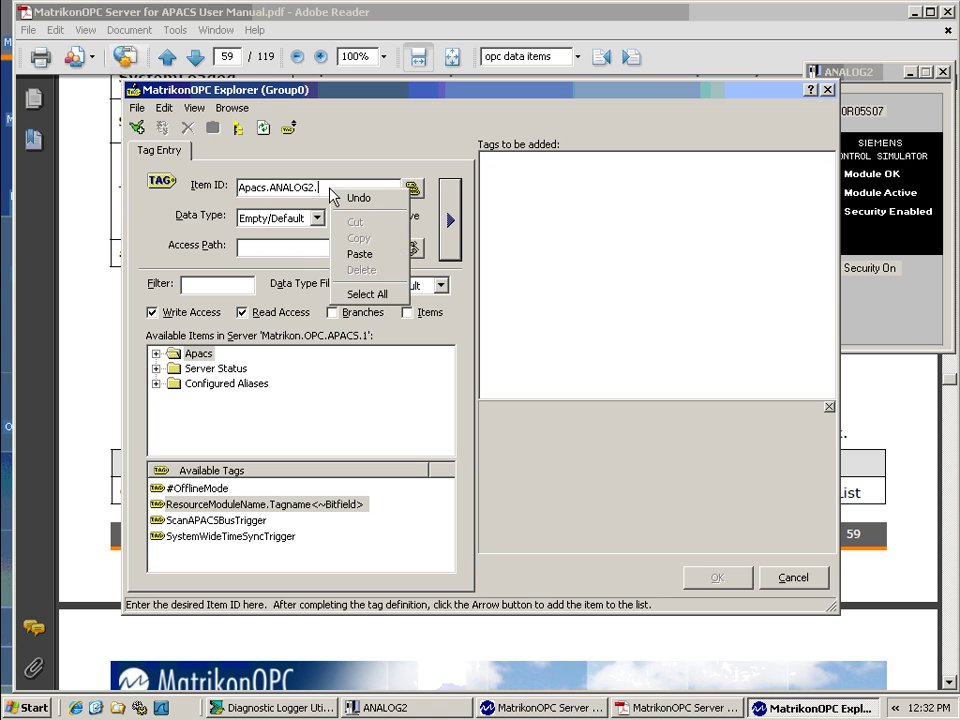
click(362, 256)
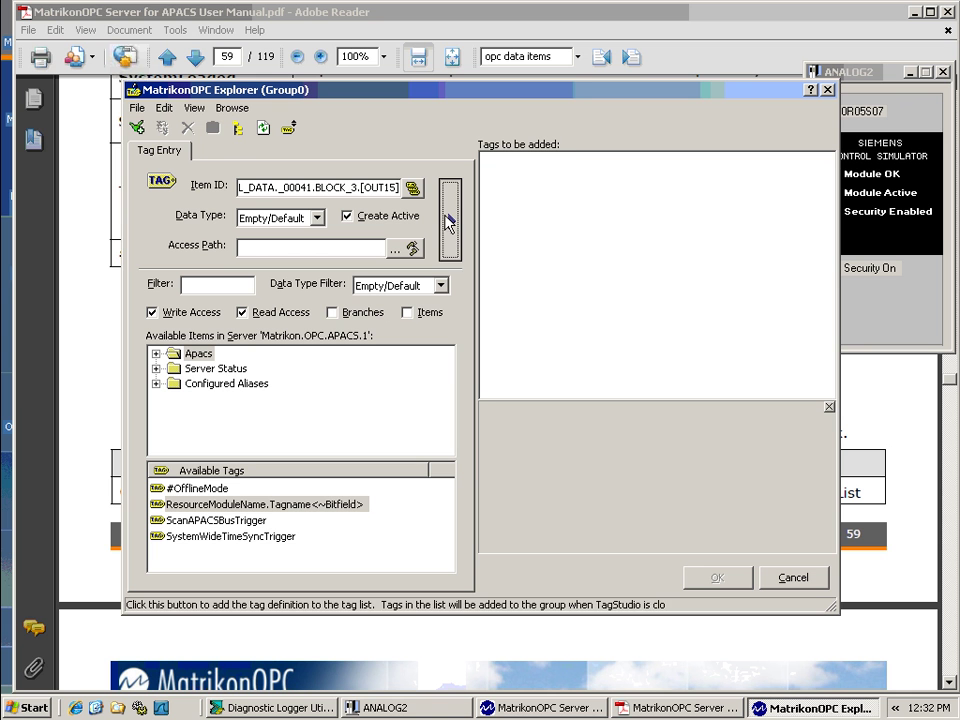
click(450, 220)
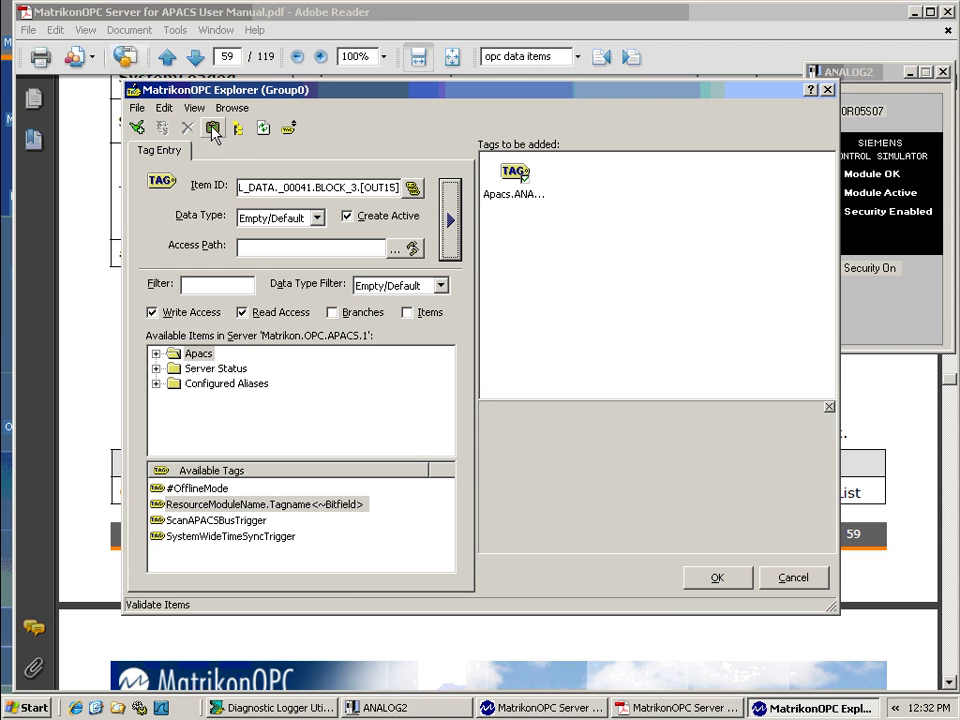
Step: Add the queued ANALOG2 REAL_DATA tag, resize the Value and Item ID columns, and check its value
click(143, 132)
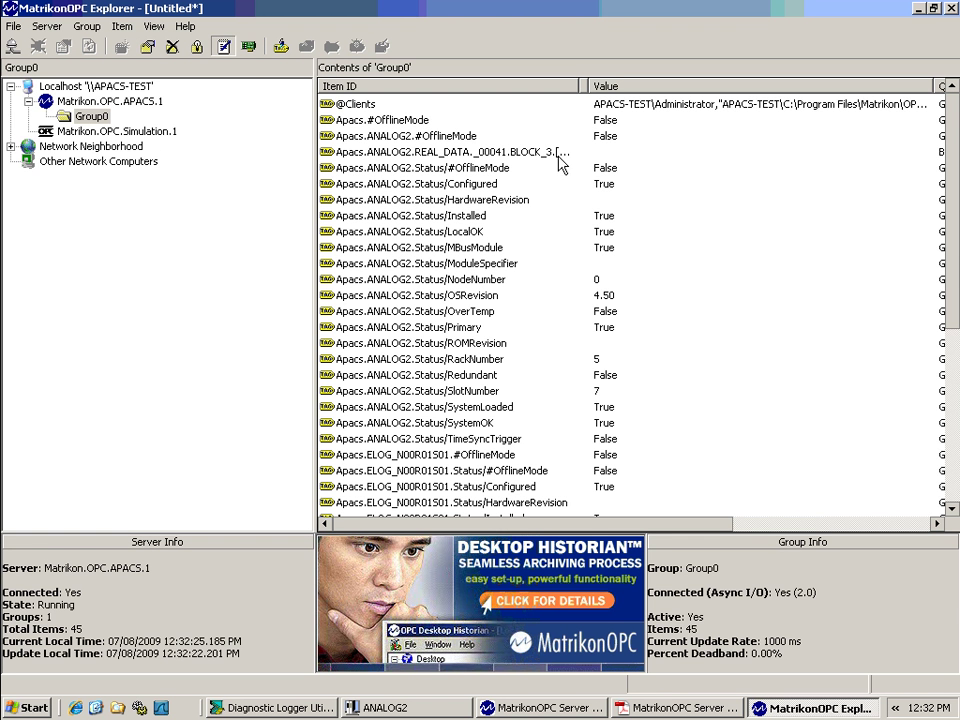
drag(935, 85, 700, 85)
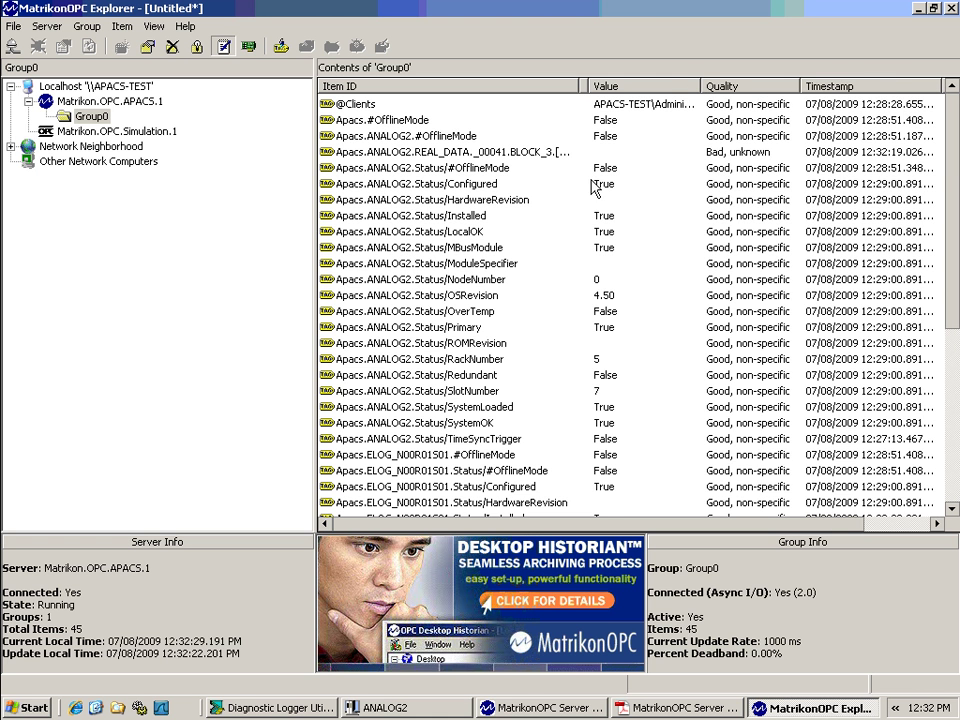
drag(583, 86, 607, 88)
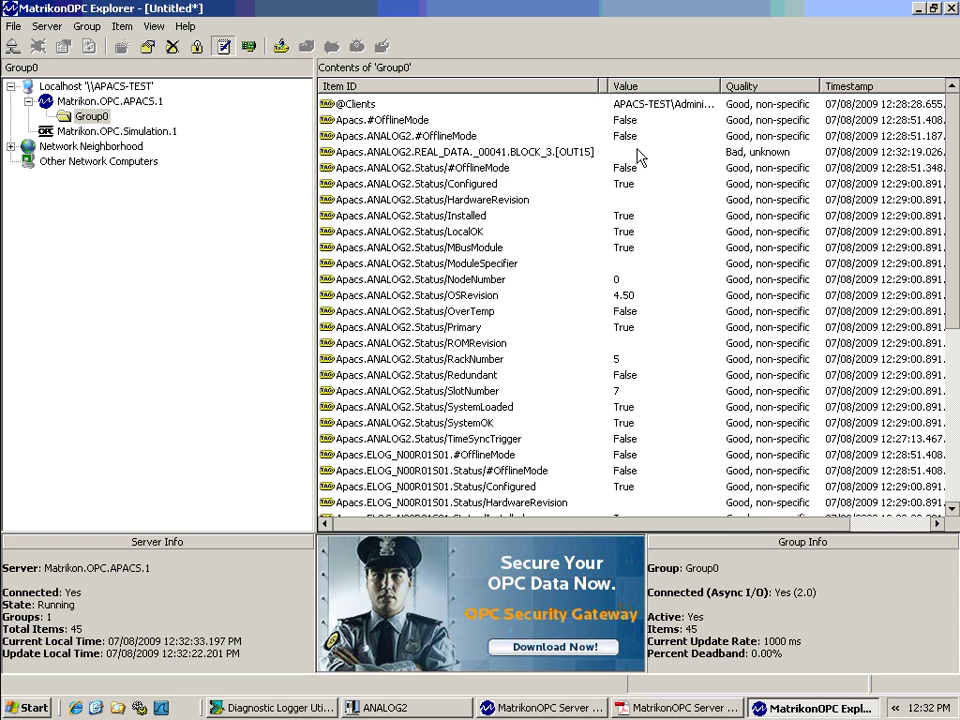
click(590, 155)
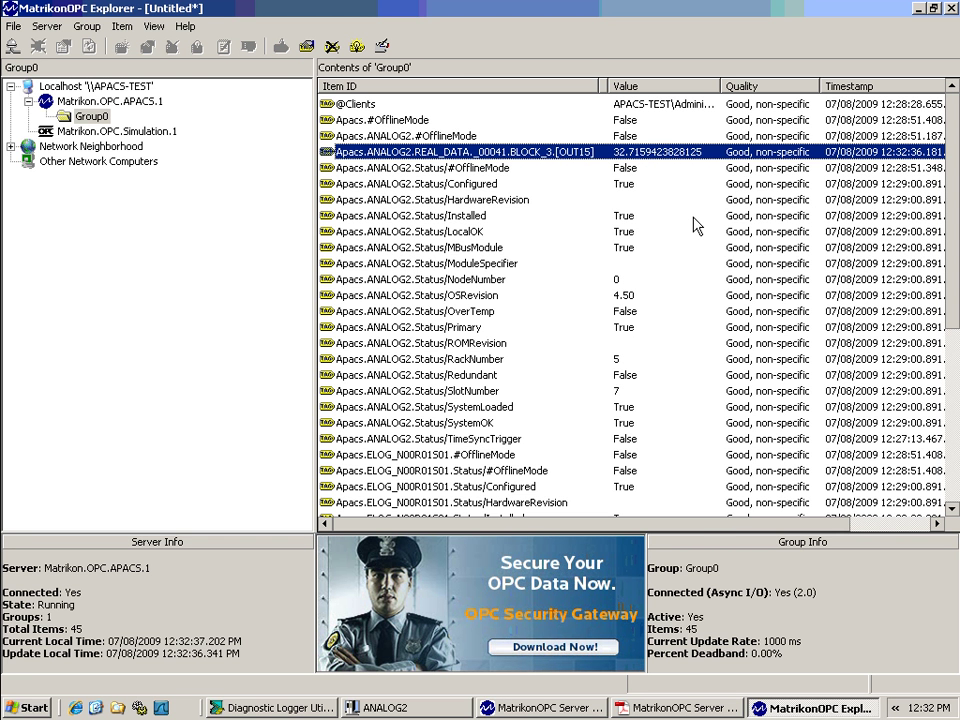
Step: Load C:\analog2.xml without saving Untitled, scroll the Analog2 tag list, then minimize Explorer
click(12, 26)
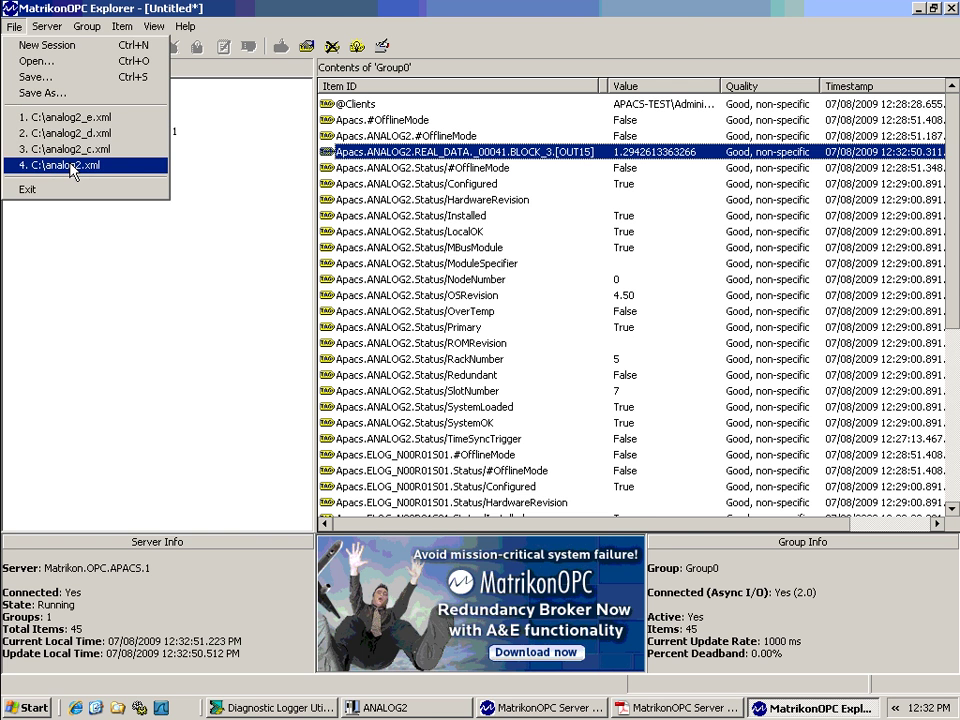
click(72, 167)
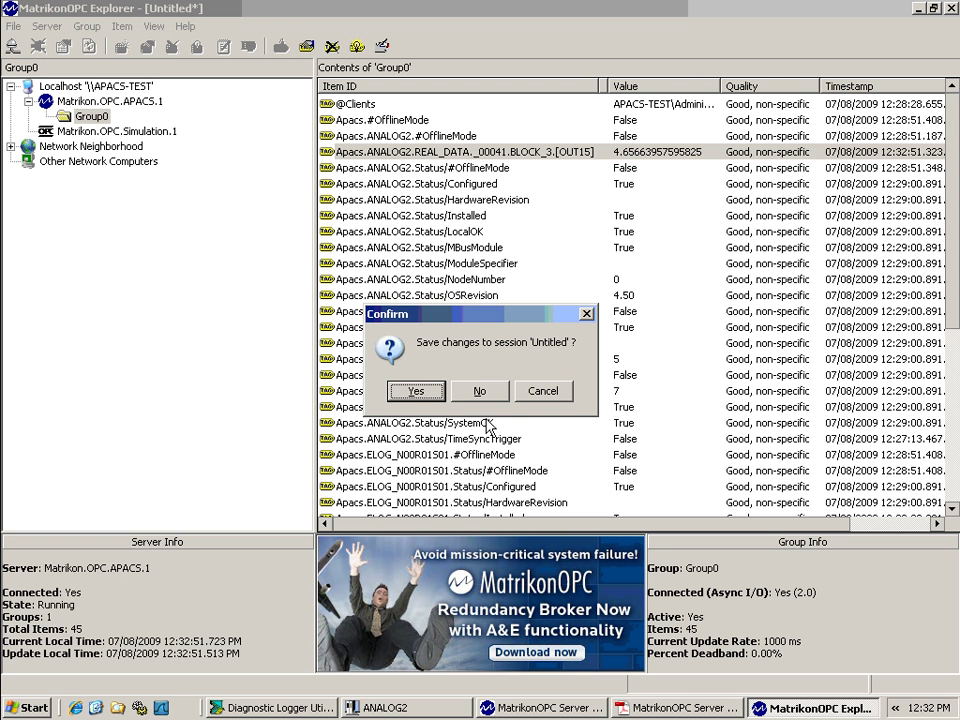
click(480, 391)
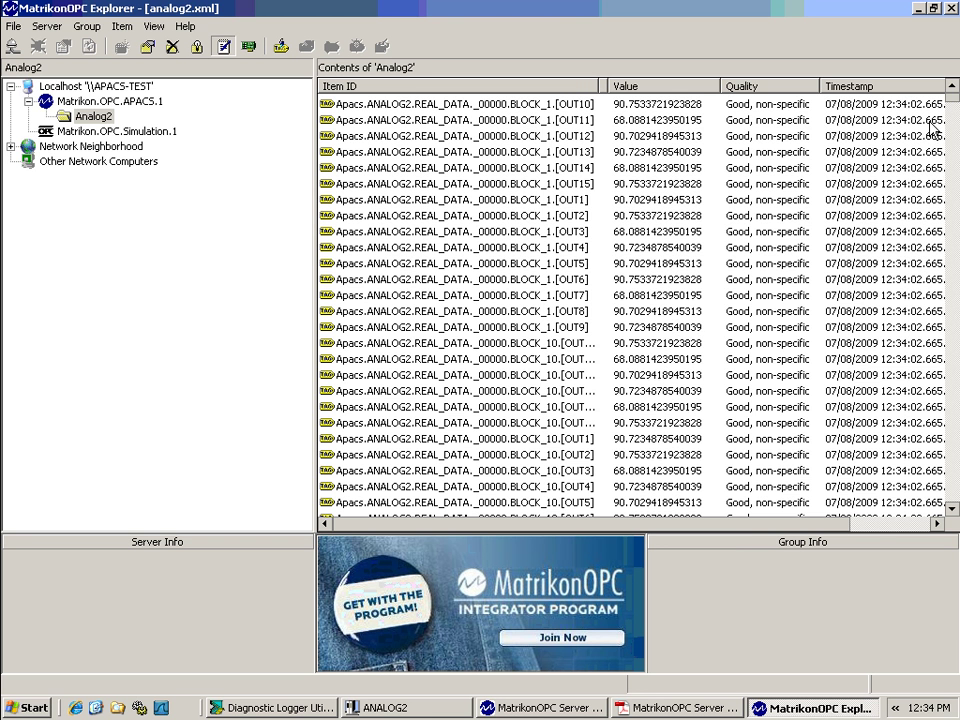
drag(951, 99, 953, 495)
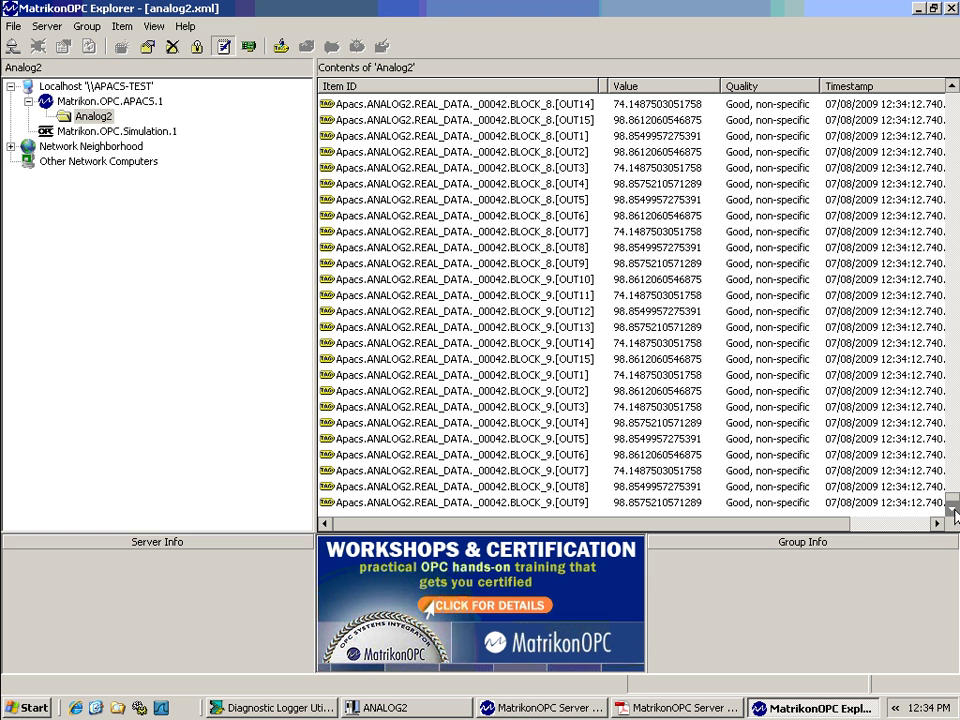
click(919, 9)
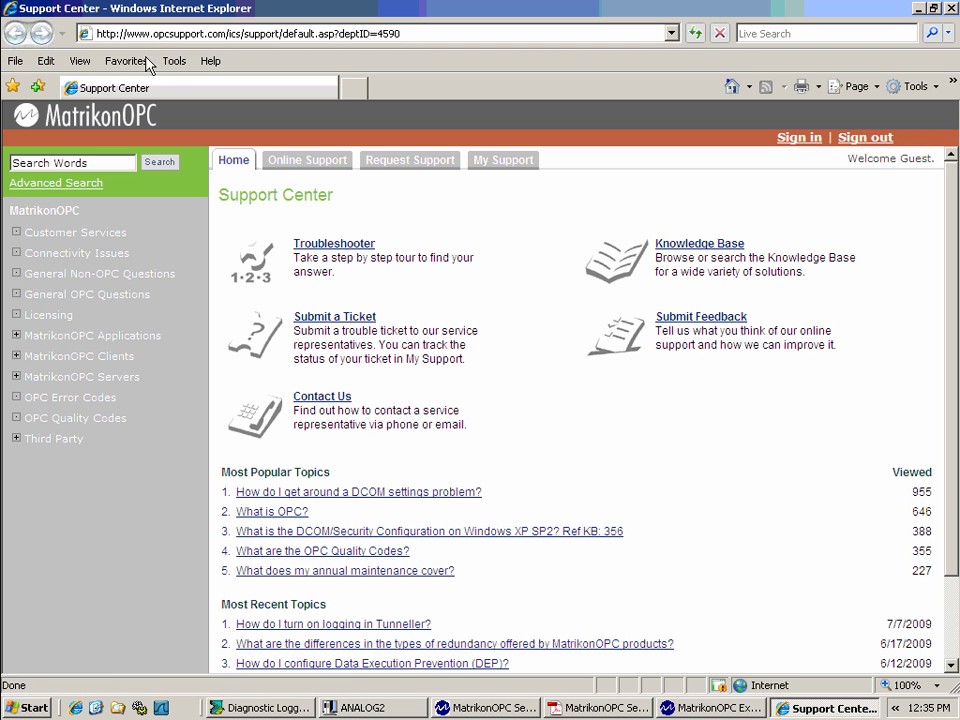
Step: Open the Contact Us page and highlight the support e-mail and North American toll-free number
click(312, 405)
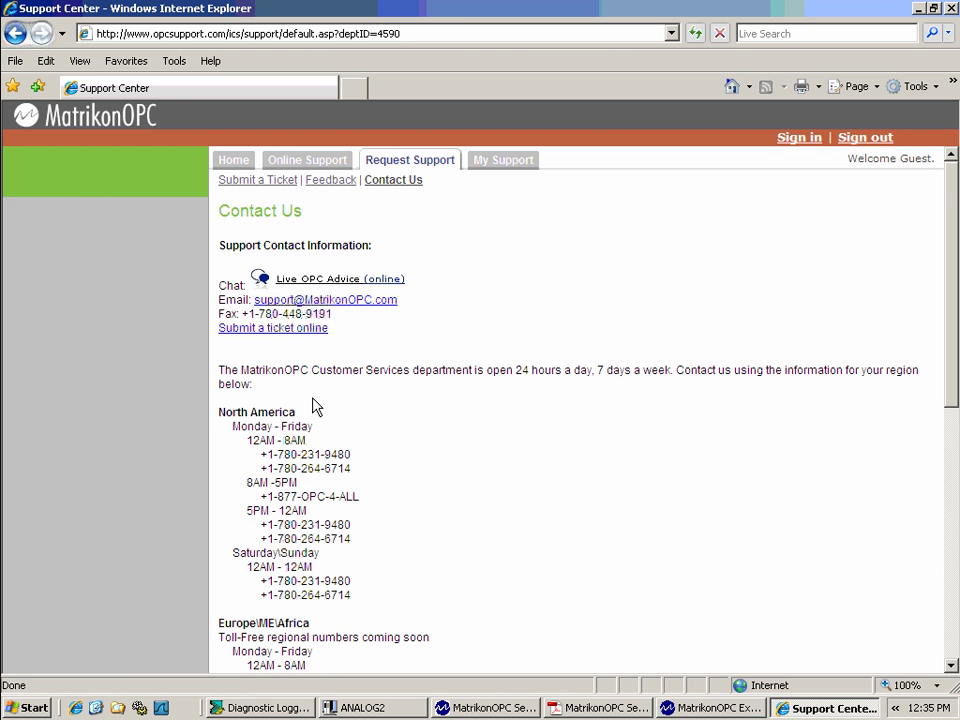
drag(398, 305, 256, 305)
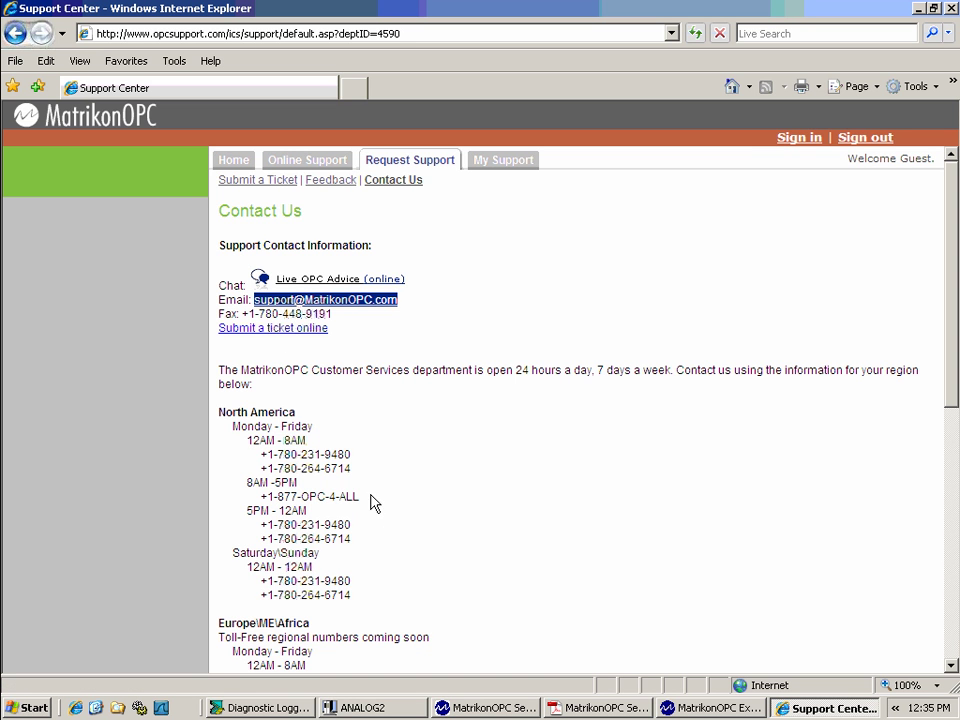
drag(363, 497, 214, 494)
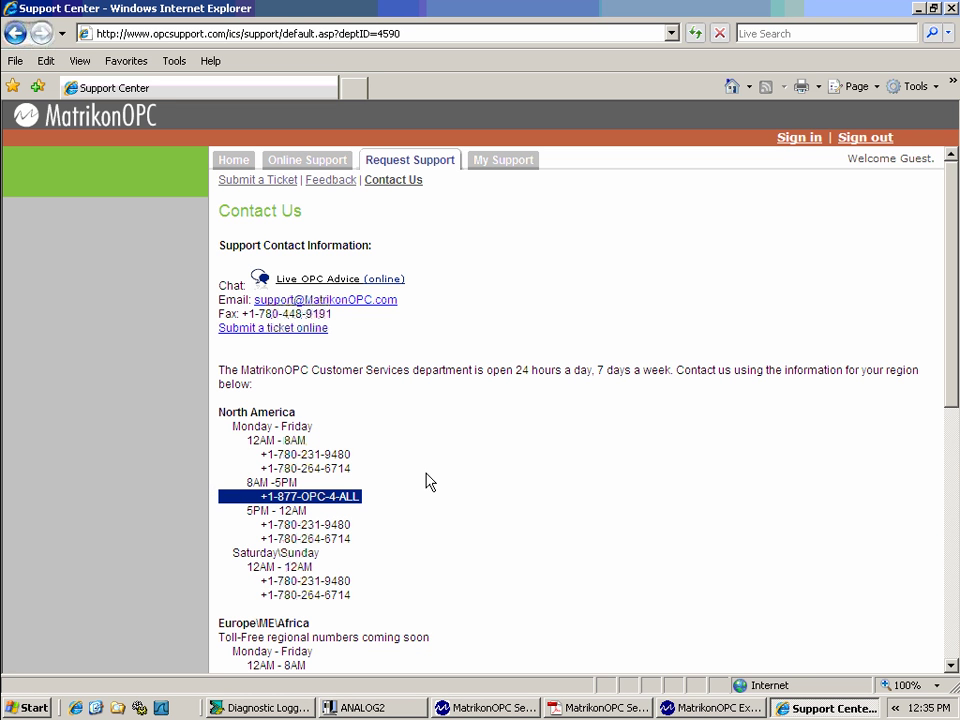